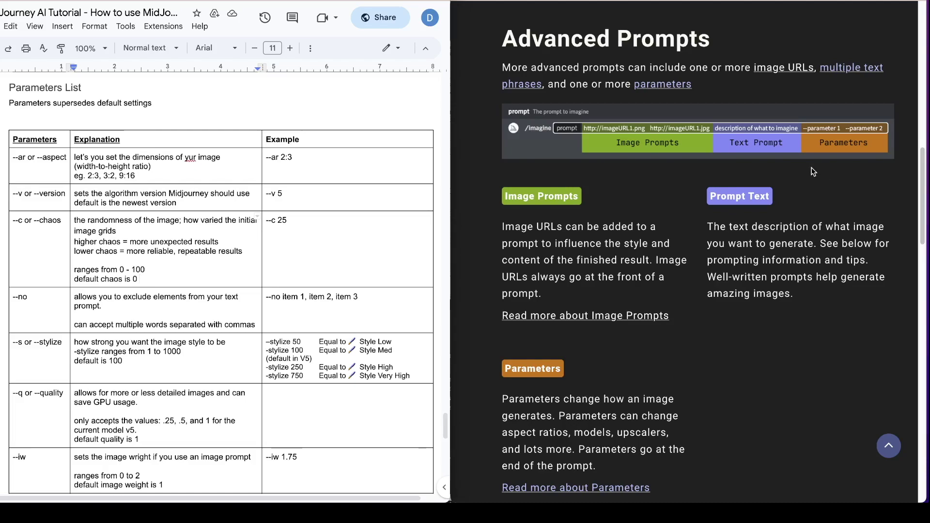
Bring the parameters table back to the --ar / --aspect row
key(Tab)
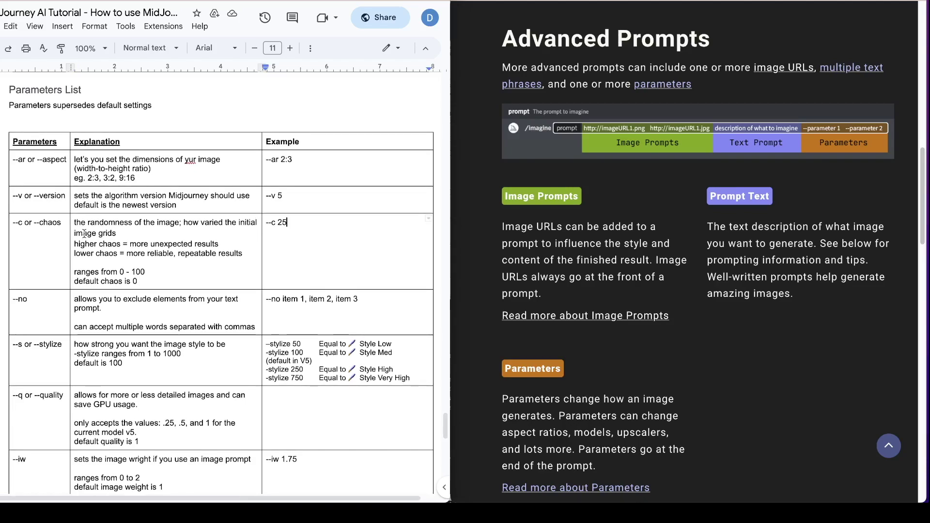
scroll(84, 234, down, 1)
click(42, 160)
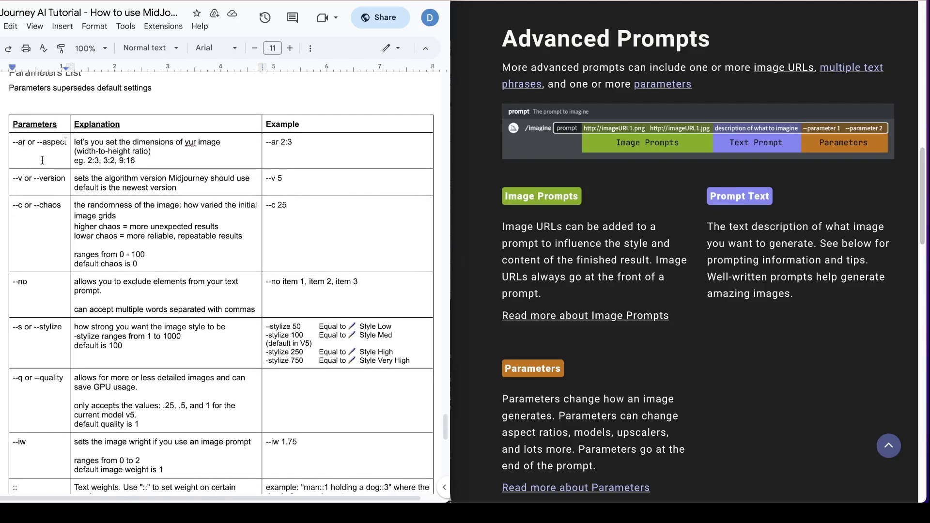
Send '/imagine puppy --ar 2:3' to the Midjourney Bot and review the resulting grid
key(alt+Tab)
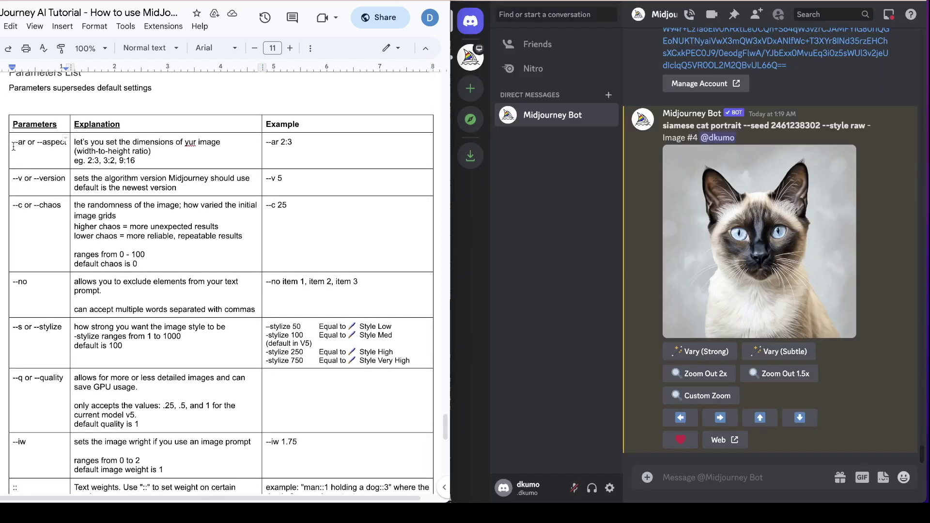
click(702, 478)
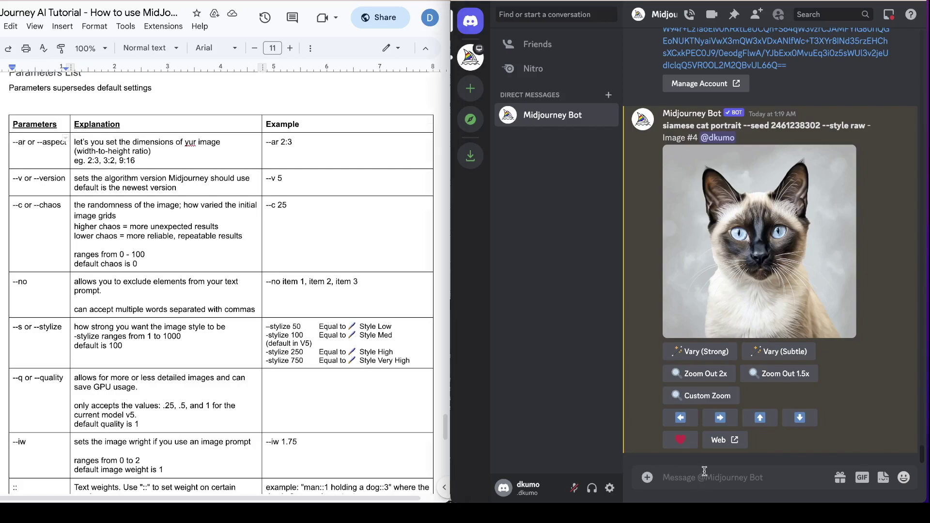
text(/imagine)
key(Tab)
text(puppy --ar)
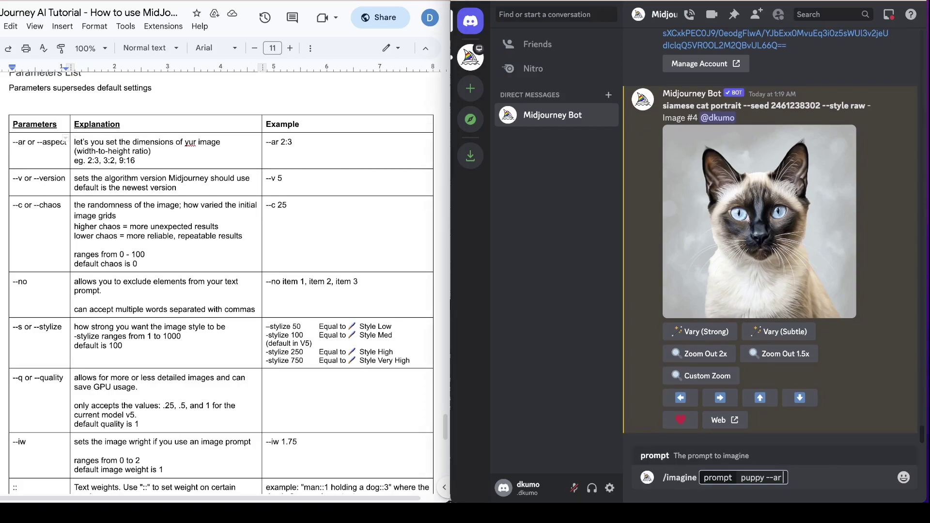
text( 2:3)
key(Return)
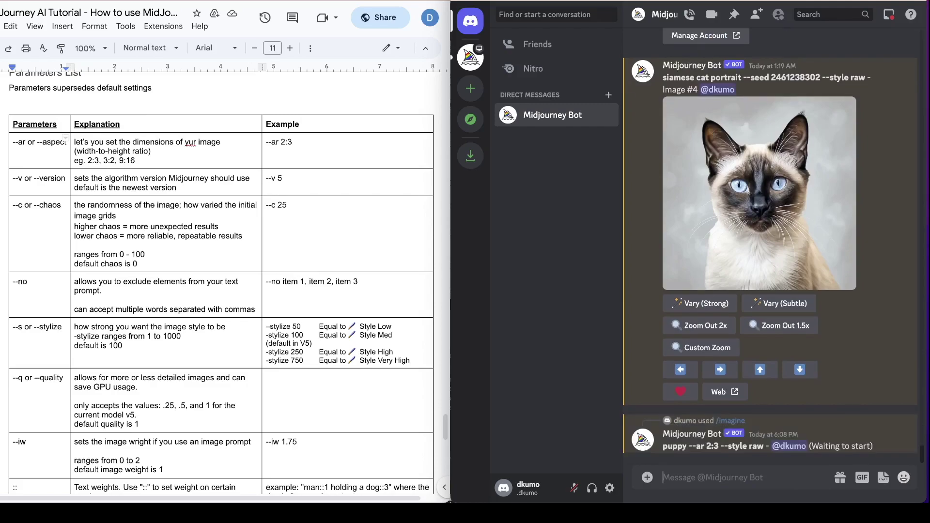
key(super+Tab)
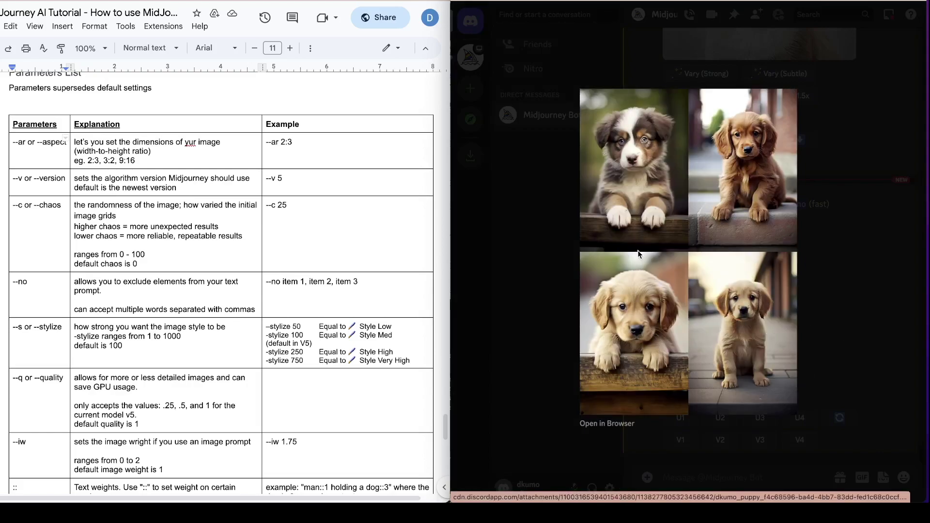
click(861, 344)
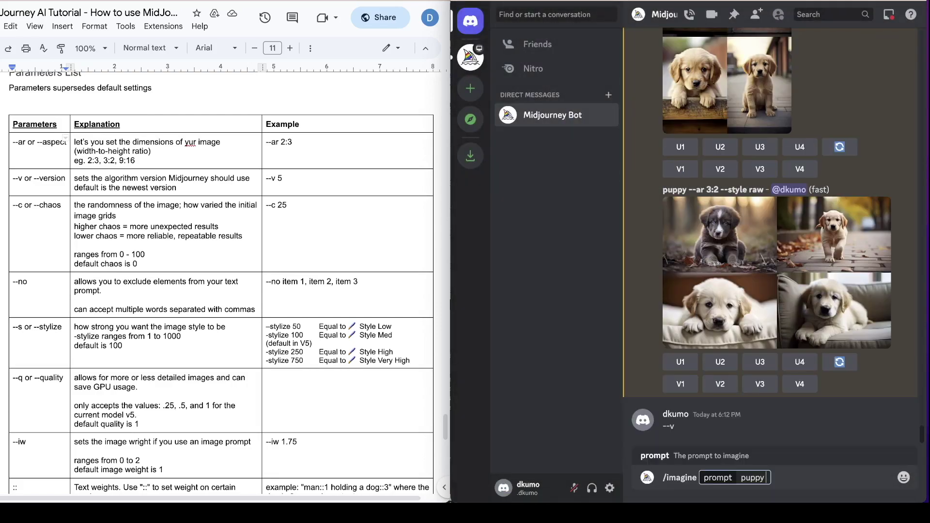
Send the puppy prompt with '--v 5.1' to render using model version 5.1
text(--v 5.1)
key(Return)
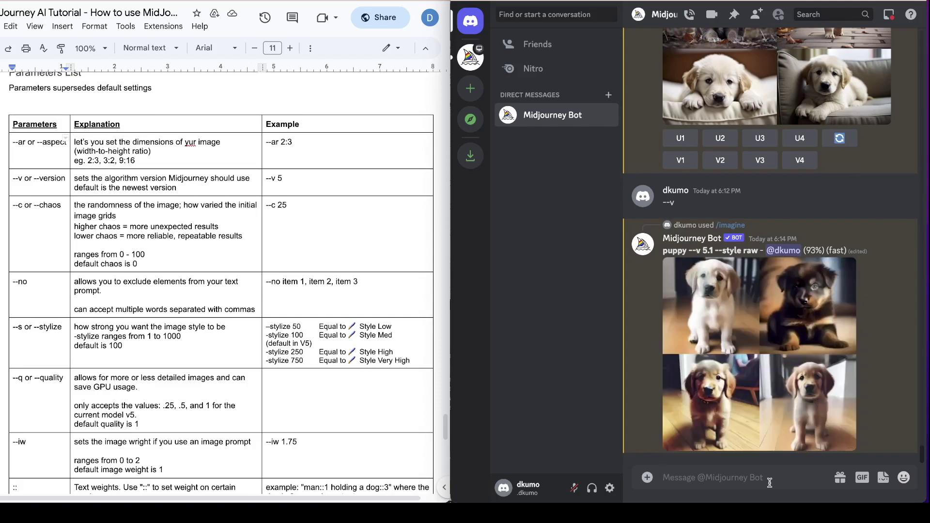
Enlarge the version 5.1 puppy grid and point to the chaos row in the table
click(760, 412)
click(57, 242)
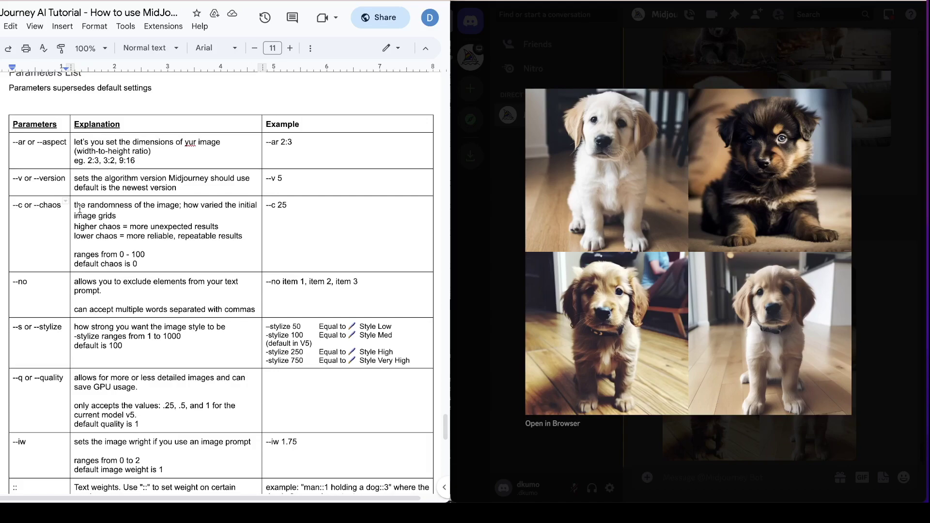
click(187, 218)
Send 'puppy --c 50' and enlarge the returned chaos grid
text(puppy)
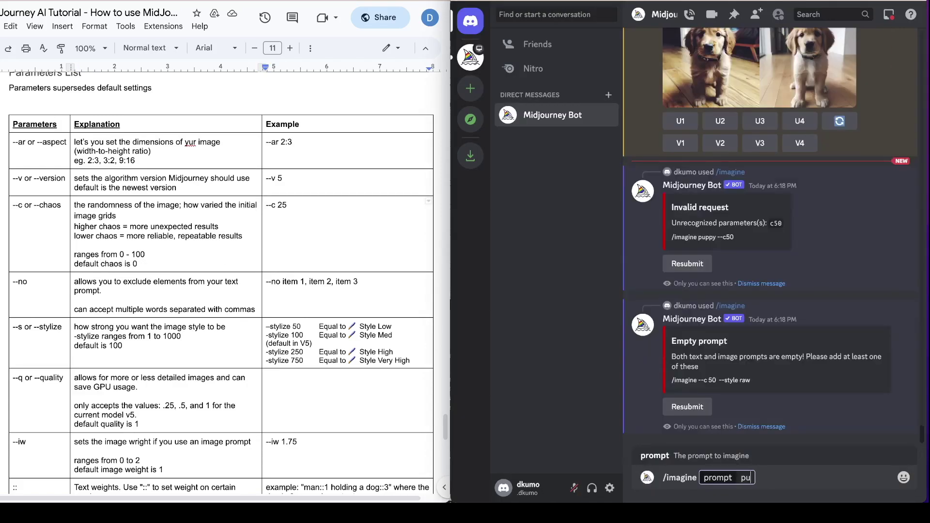
text( --c 50)
key(Return)
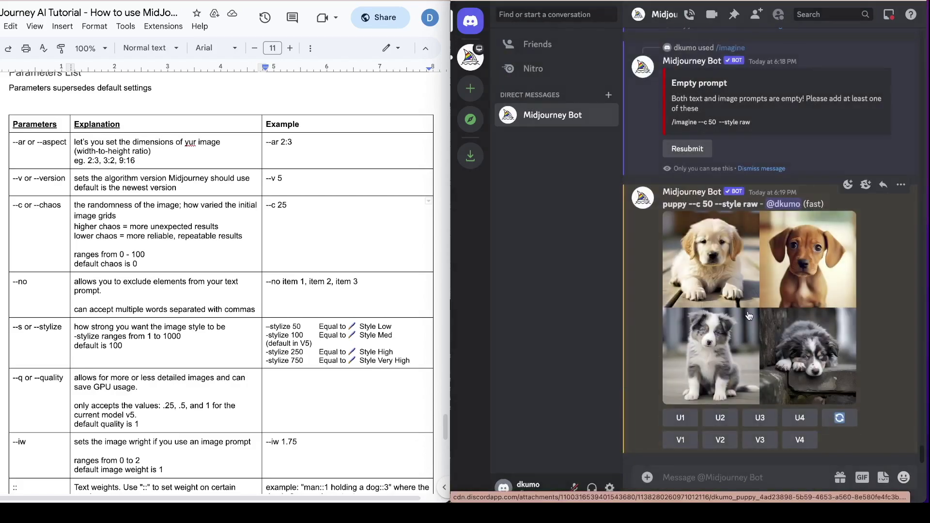
click(749, 316)
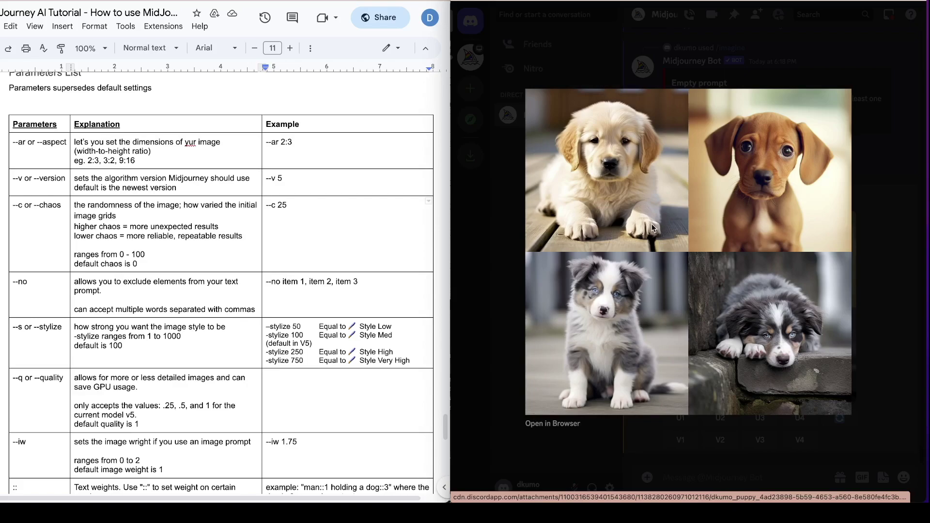
Make a subtle variation of the walking puppy with '--no leaves' appended to its prompt
click(870, 243)
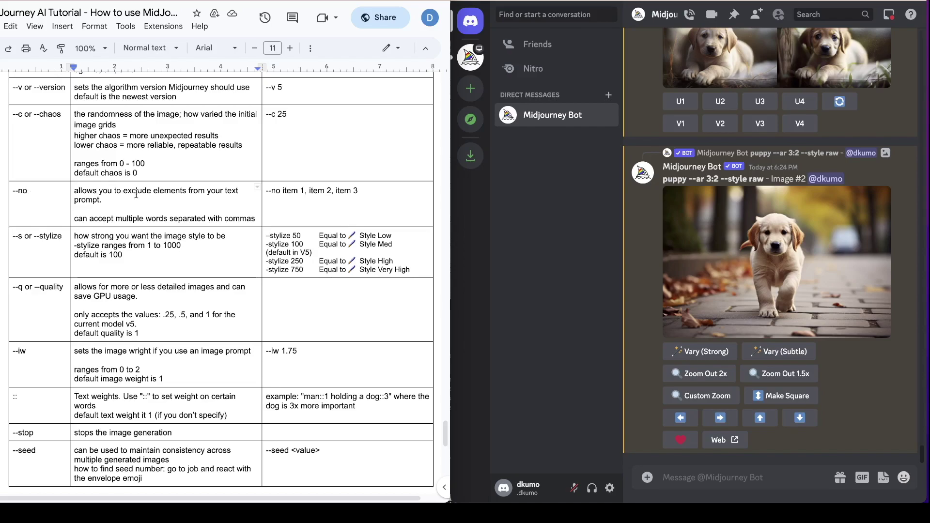
click(783, 352)
key(End)
text(-)
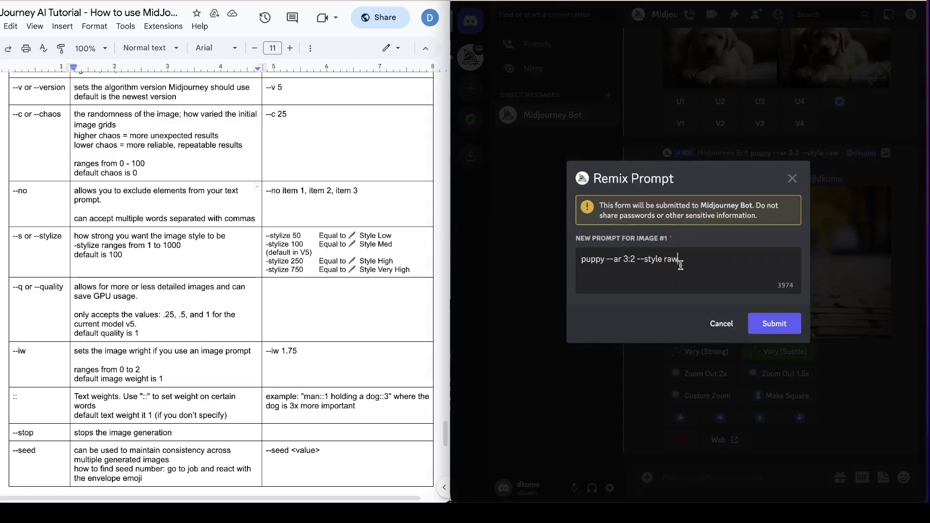
text(-no leaves)
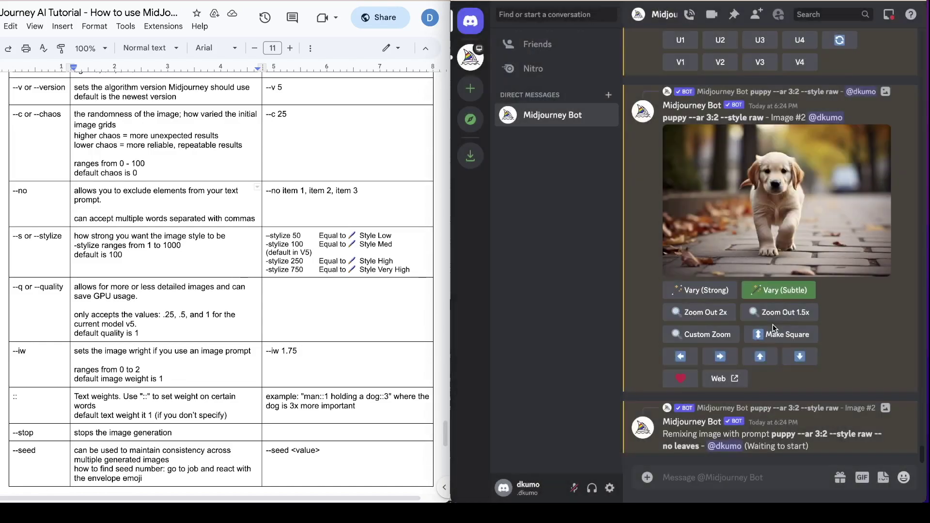
click(768, 339)
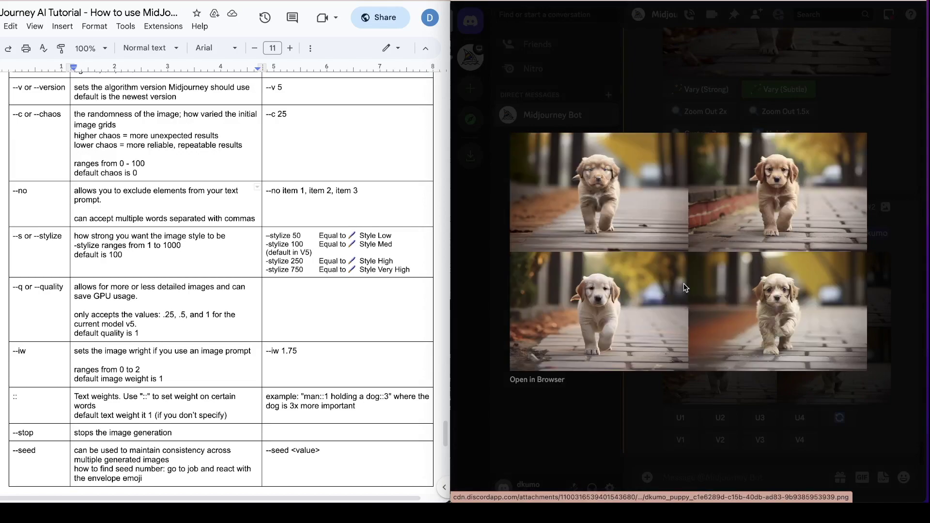
key(Escape)
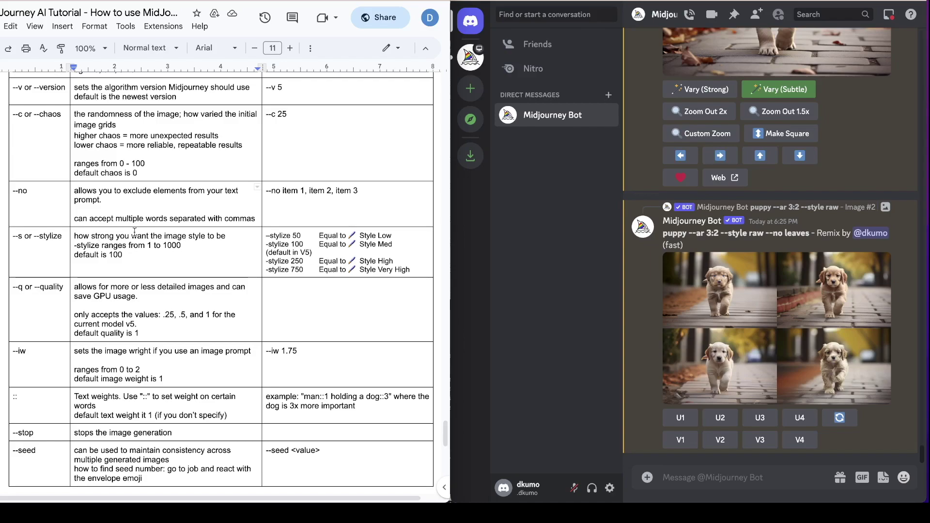
Remix a subtle variation of the puppy image with '--stylize 750' added to the prompt
click(144, 254)
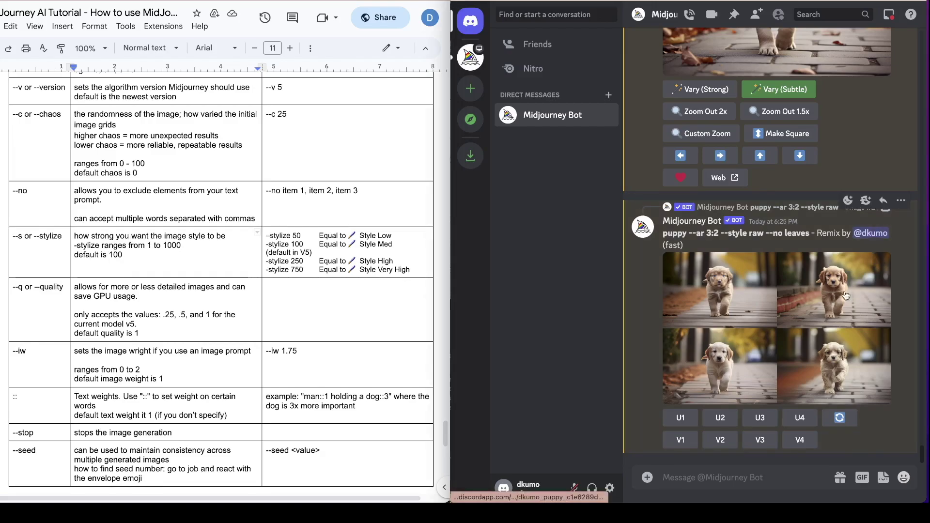
scroll(848, 291, up, 3)
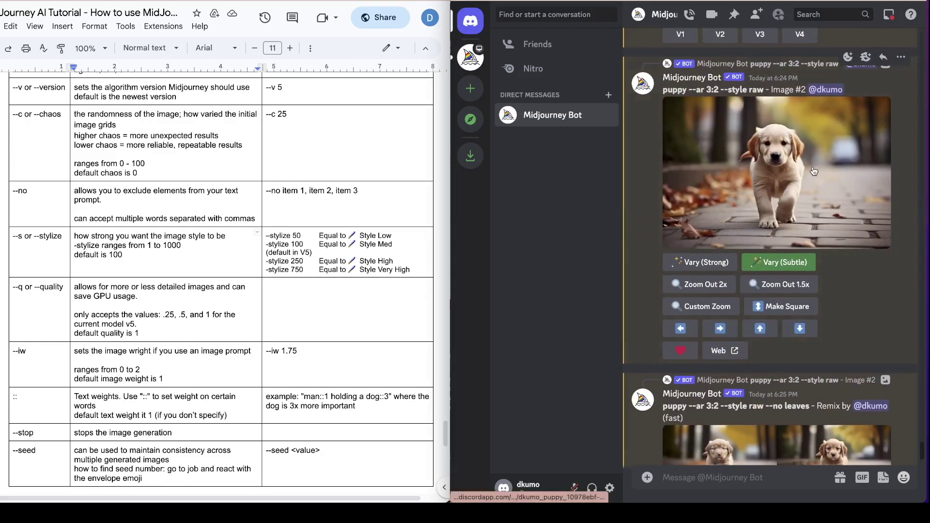
click(782, 262)
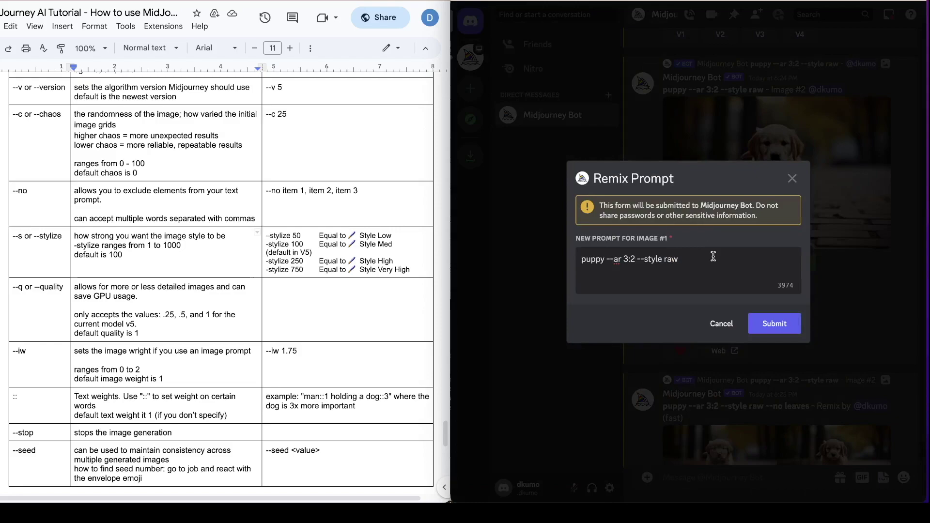
text(--stylize 750)
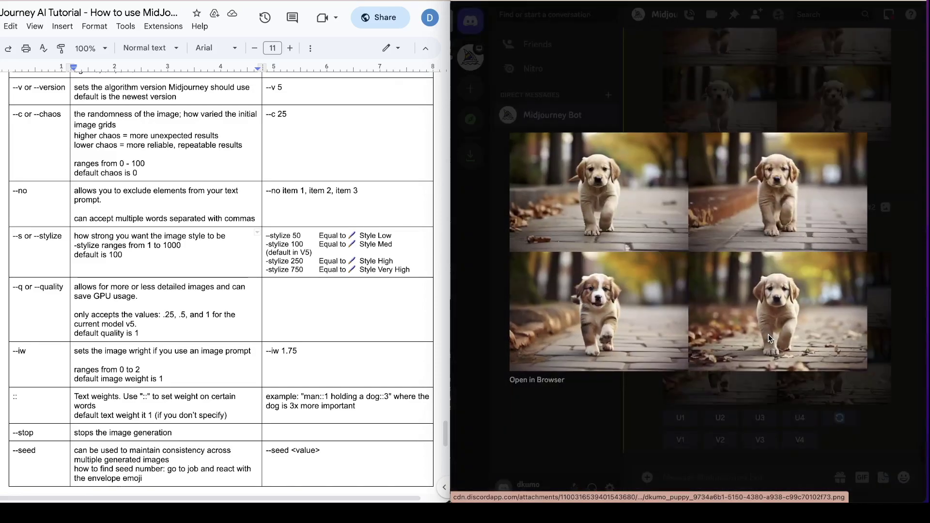
key(Escape)
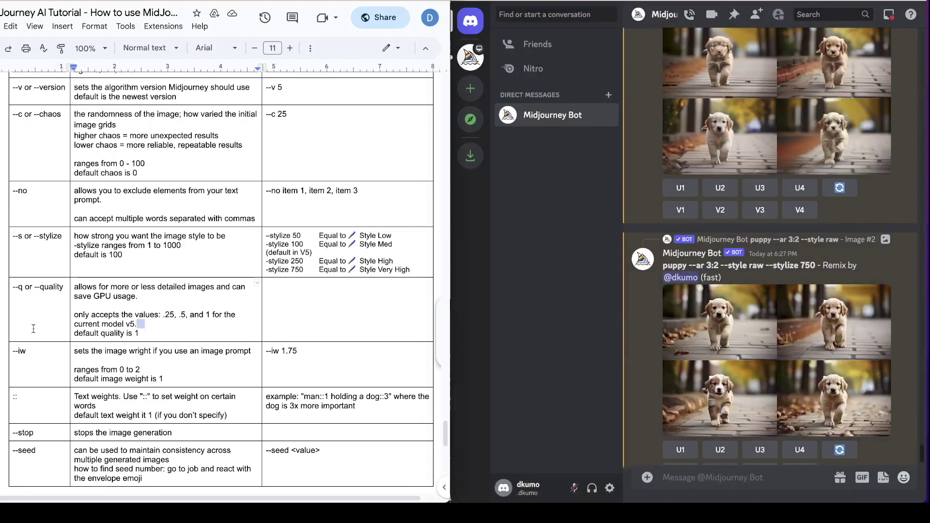
click(50, 289)
drag(153, 334, 74, 334)
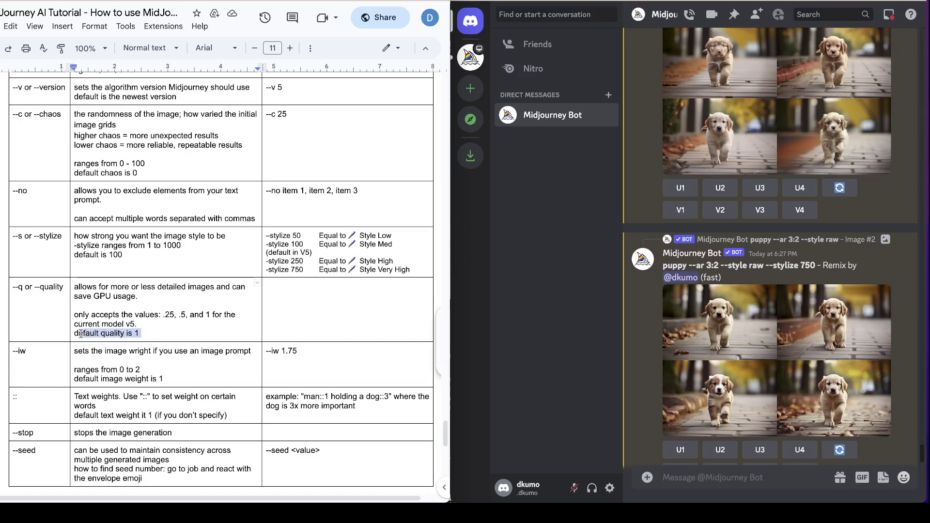
click(92, 320)
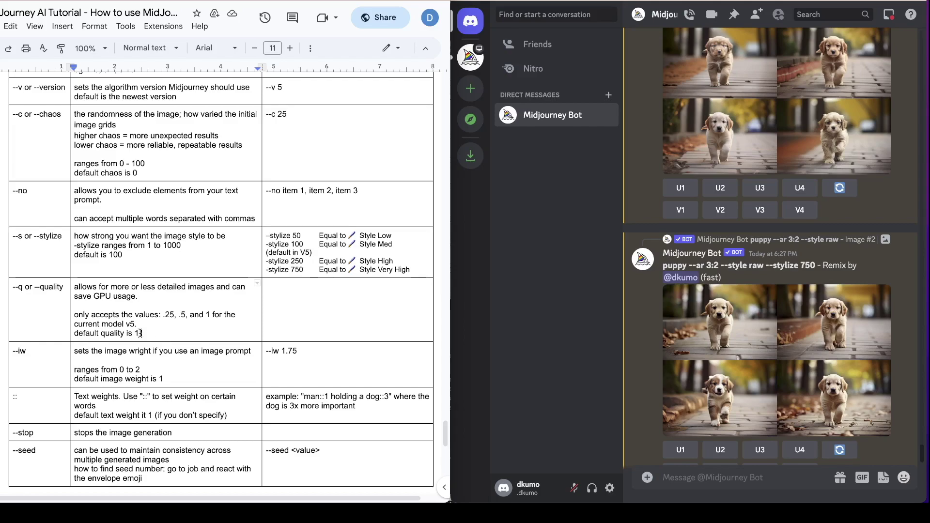
click(91, 315)
scroll(122, 349, down, 1)
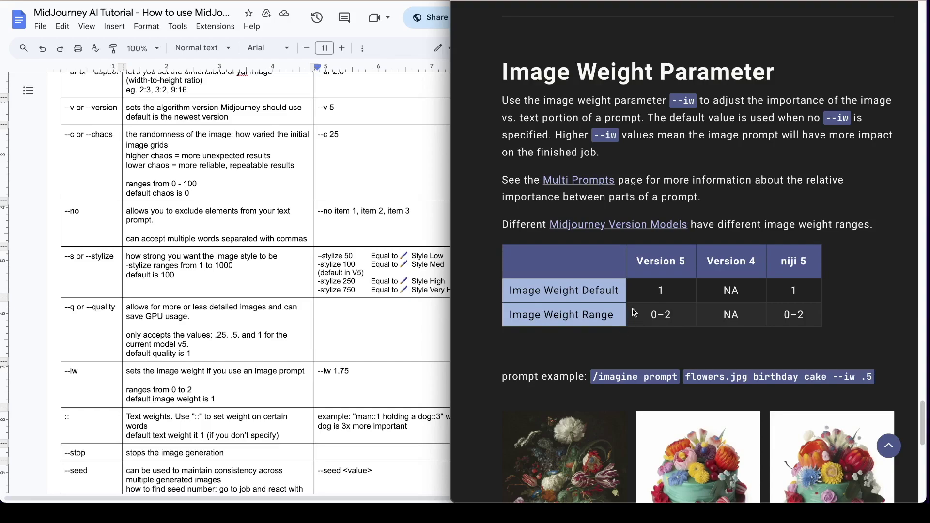
Scroll the Image Weight documentation down to the --iw default, 0–2 range and example images
click(189, 365)
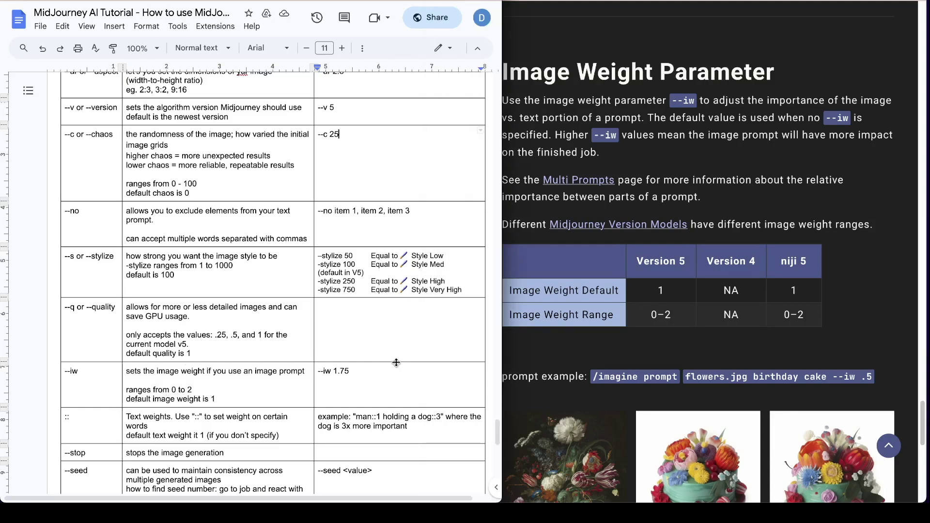
click(630, 176)
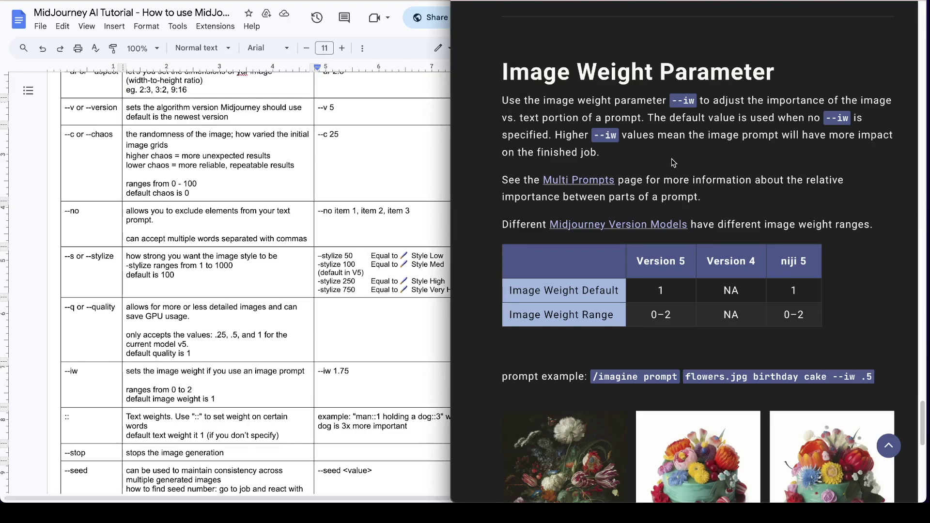
scroll(728, 190, down, 7)
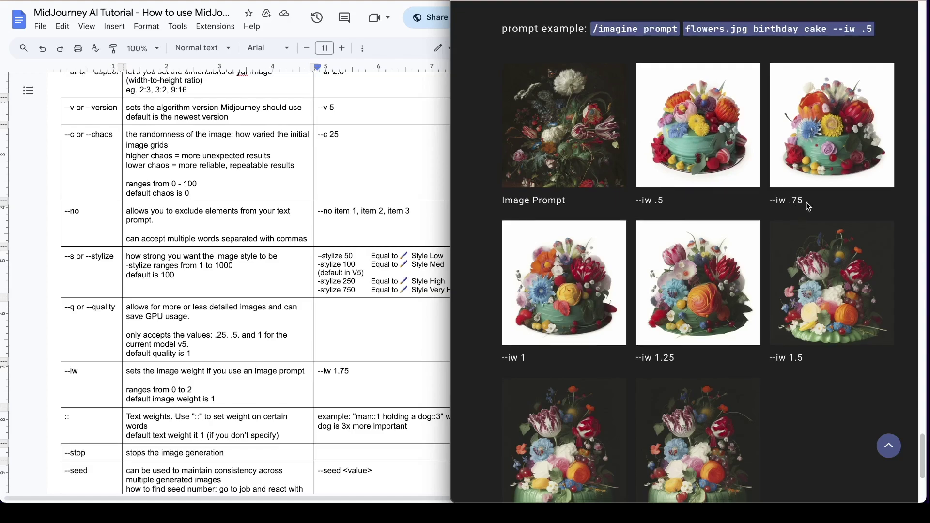
scroll(740, 320, down, 1)
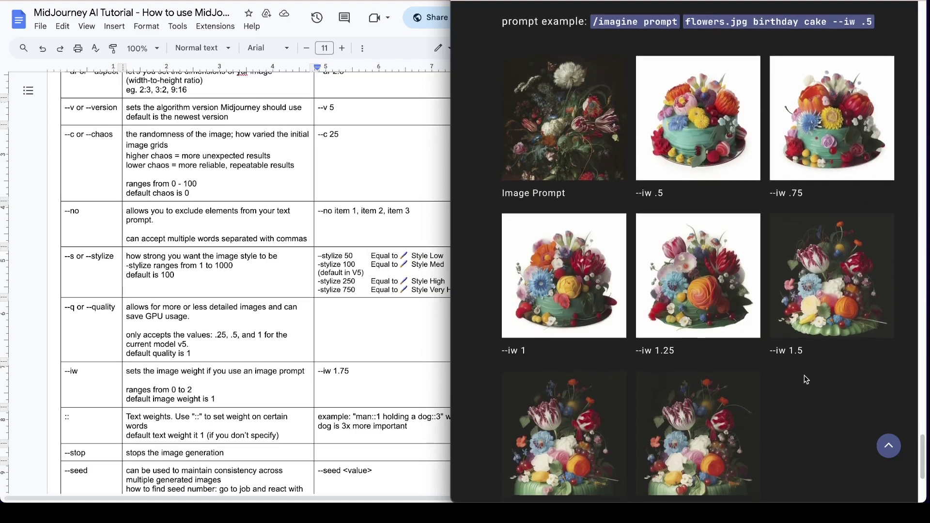
scroll(744, 369, down, 1)
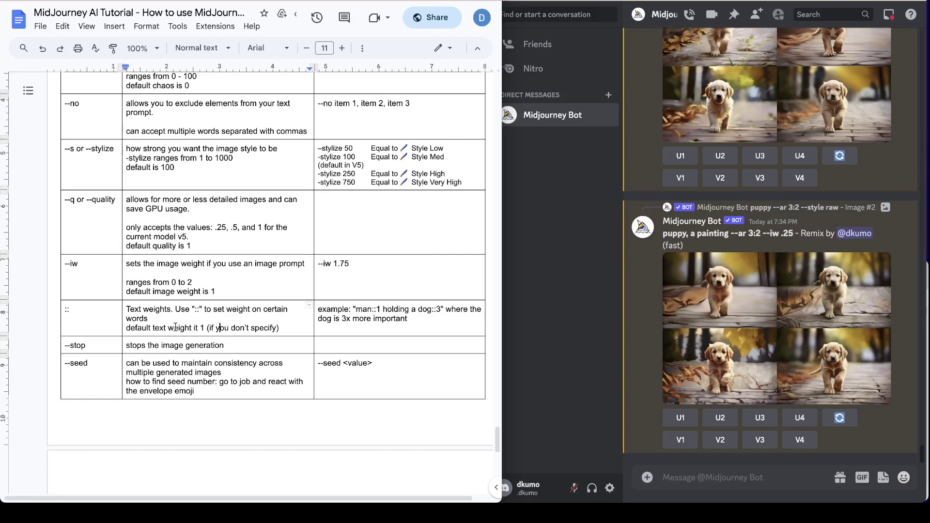
click(336, 320)
click(151, 372)
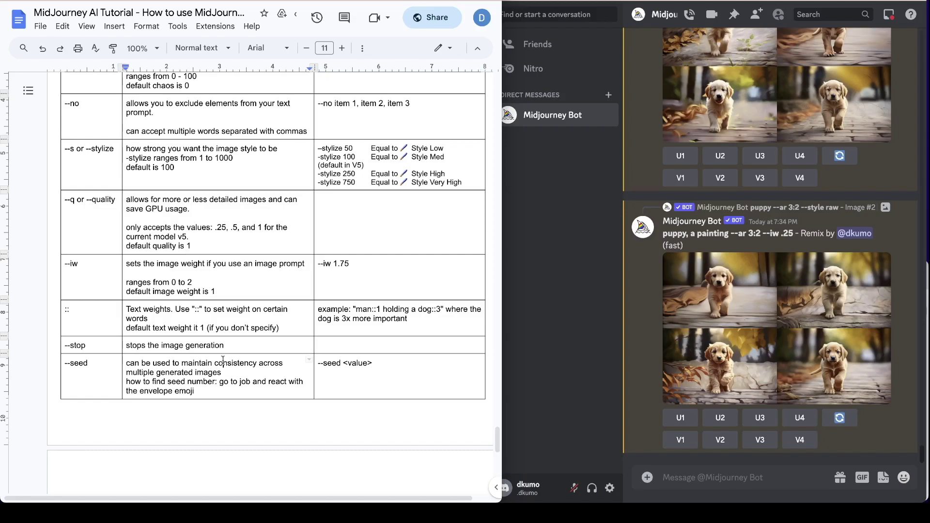
click(93, 346)
click(235, 348)
click(82, 360)
scroll(145, 378, down, 1)
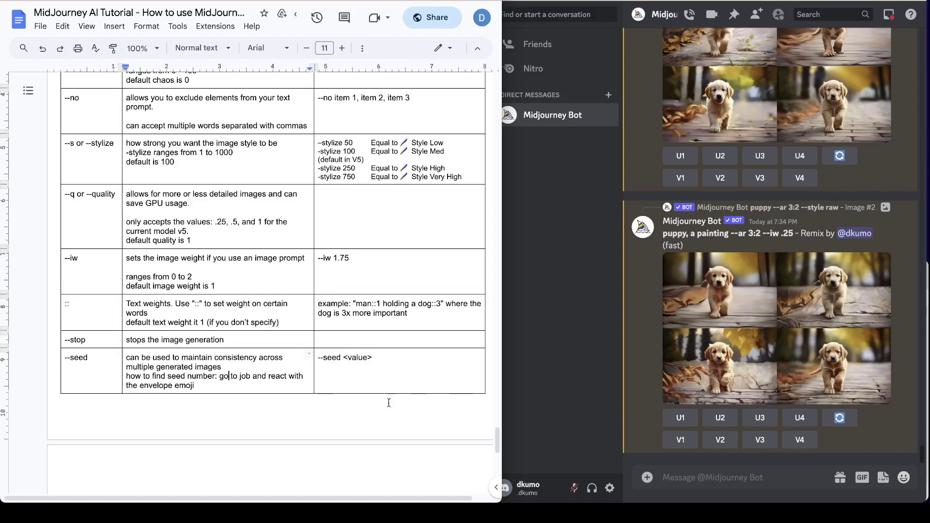
React to the --no leaves puppy job with the envelope to request its seed
scroll(764, 359, up, 15)
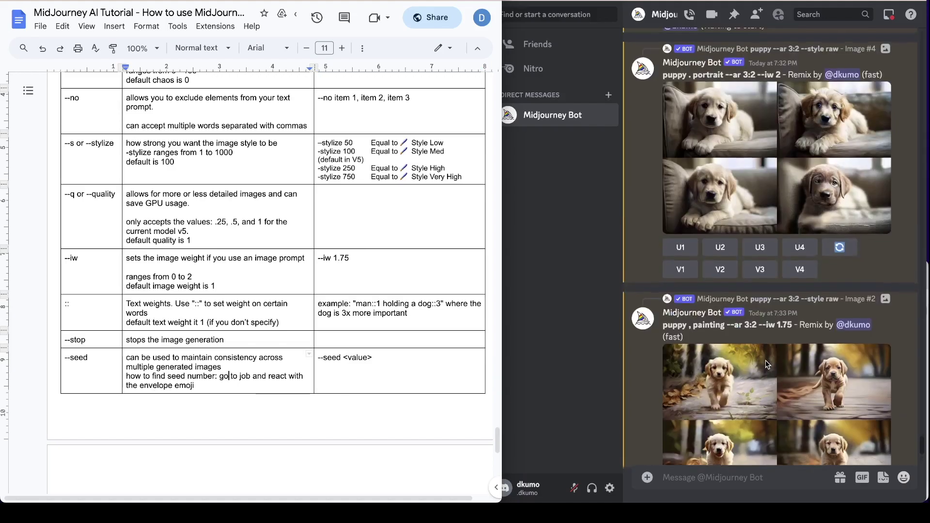
click(765, 362)
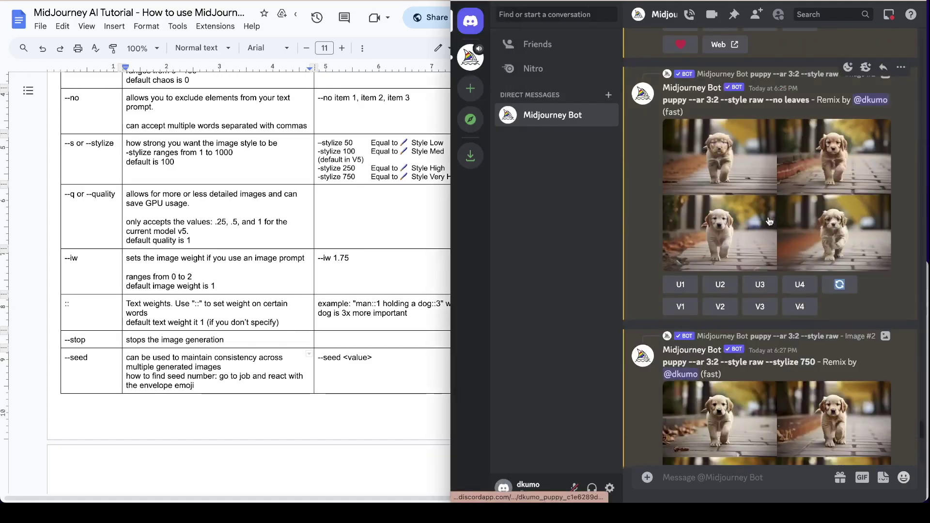
right_click(765, 195)
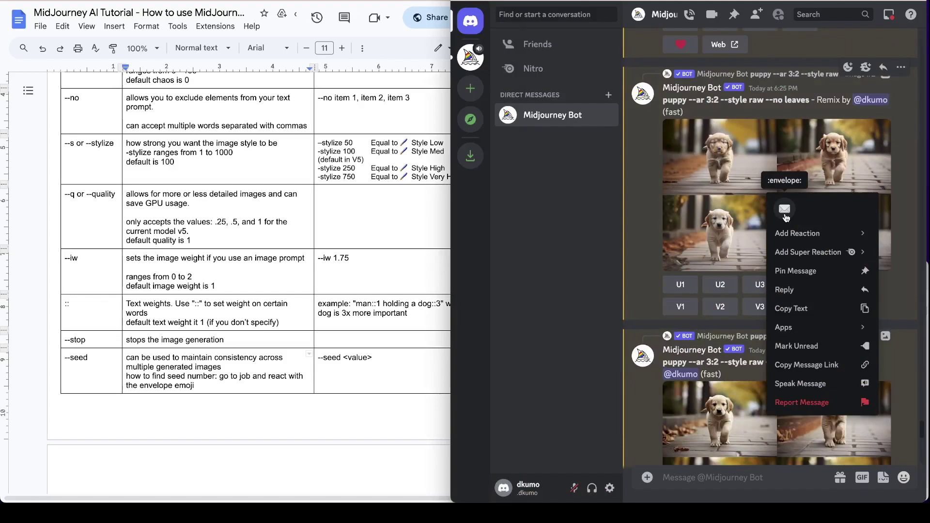
click(785, 209)
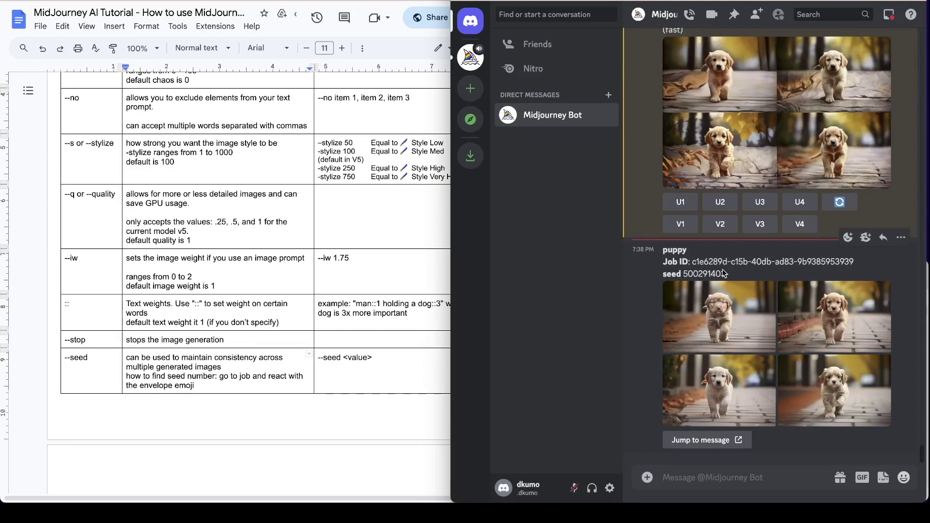
Copy the seed number 500291403 from the bot's reply
drag(727, 274, 683, 274)
right_click(683, 273)
click(711, 301)
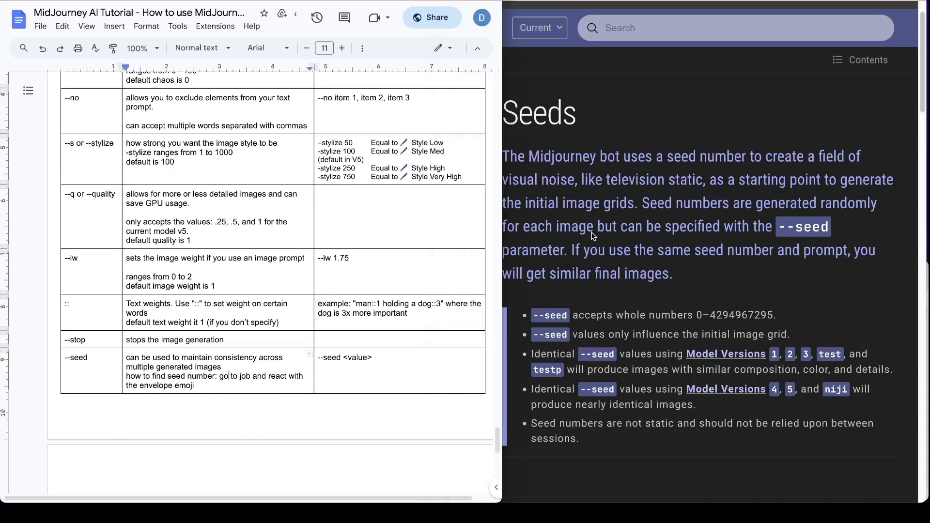
click(594, 236)
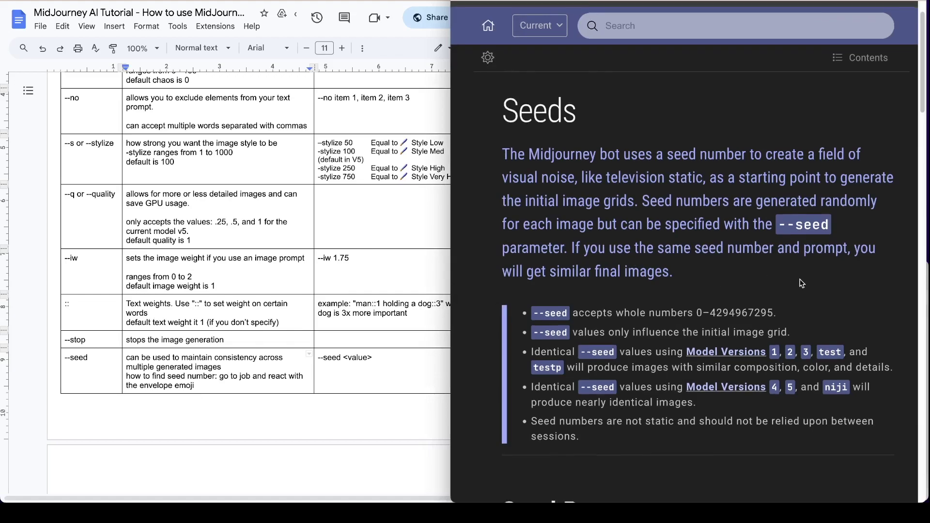
Scroll the Seeds page to compare random-seed owl pitcher grids with --seed 123 grids
scroll(800, 281, down, 10)
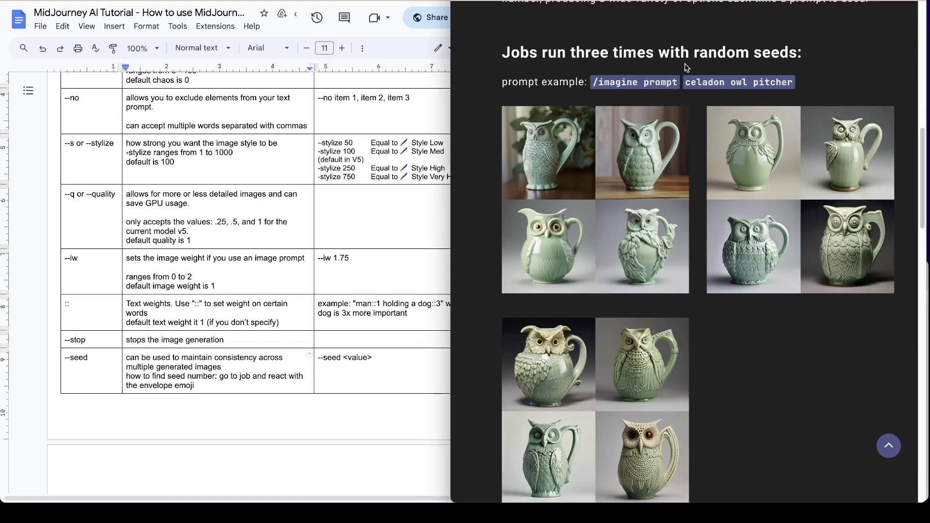
scroll(706, 190, down, 1)
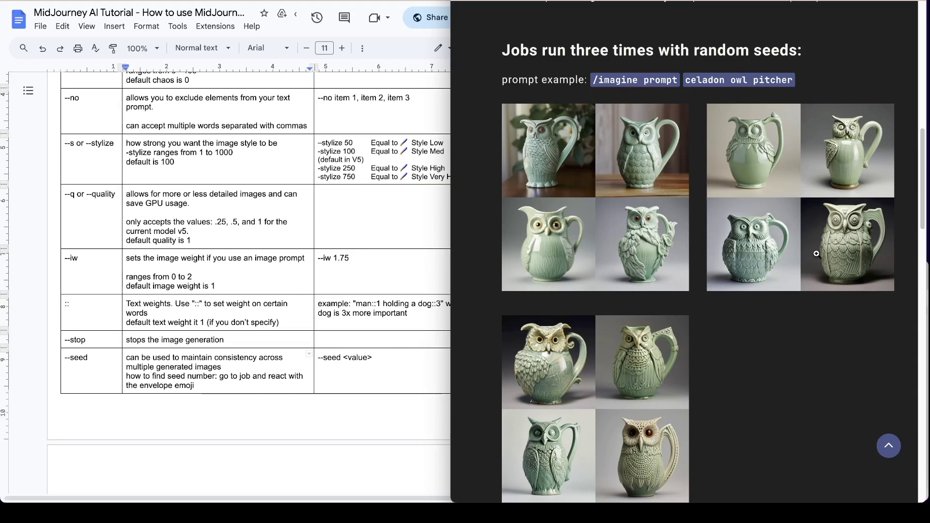
scroll(803, 323, down, 7)
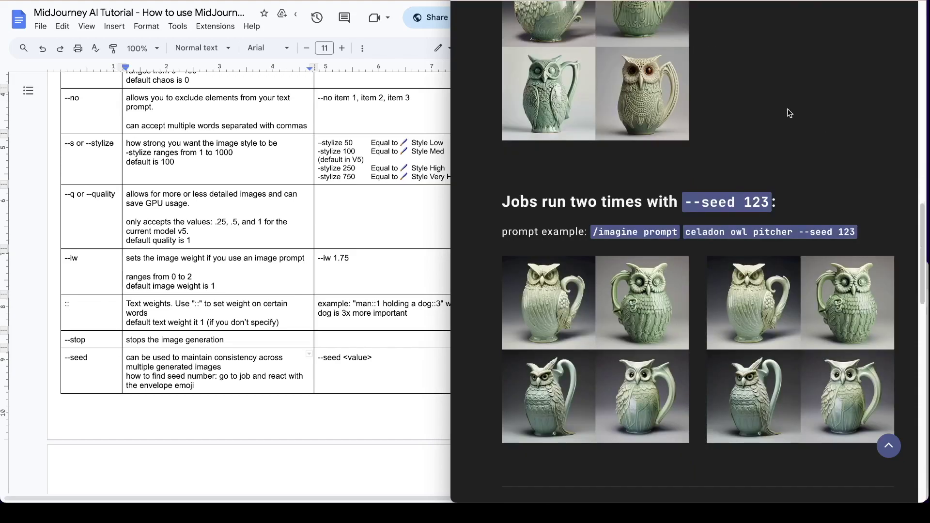